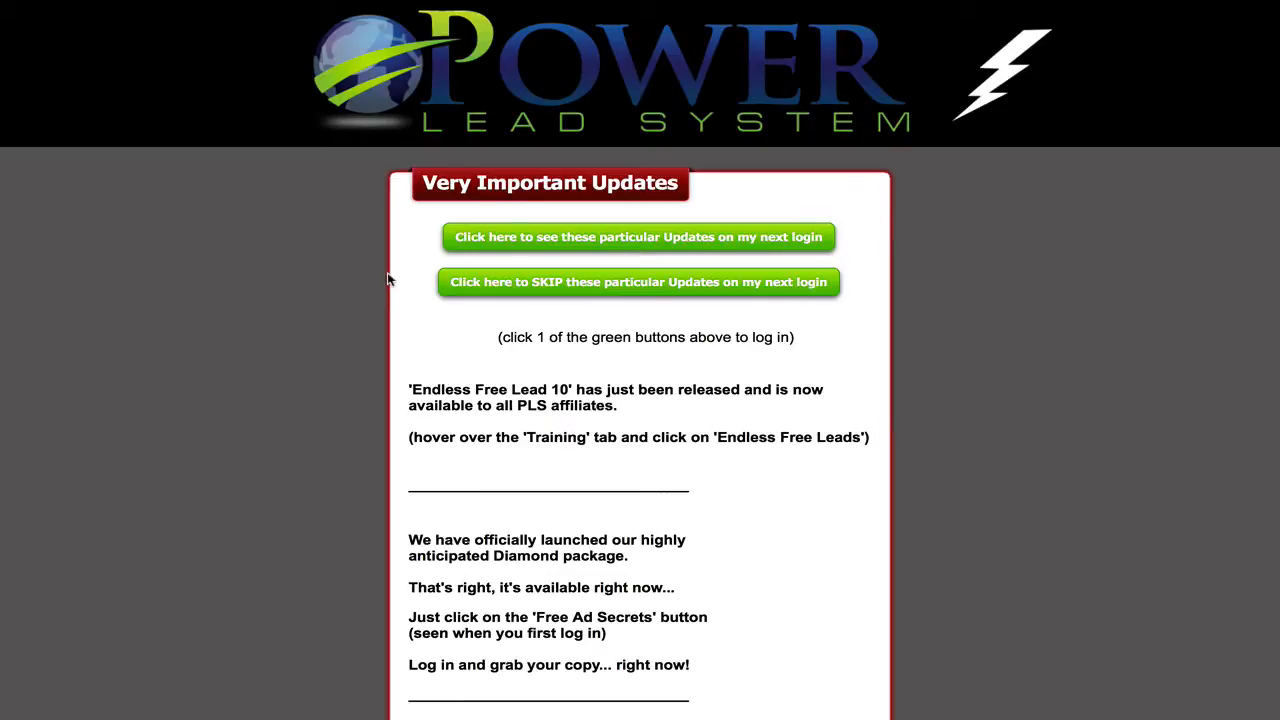
- Log in keeping the updates for the next login, and open the transfer page for an already owned domain
{"action": "left_click", "coordinate": [650, 243]}
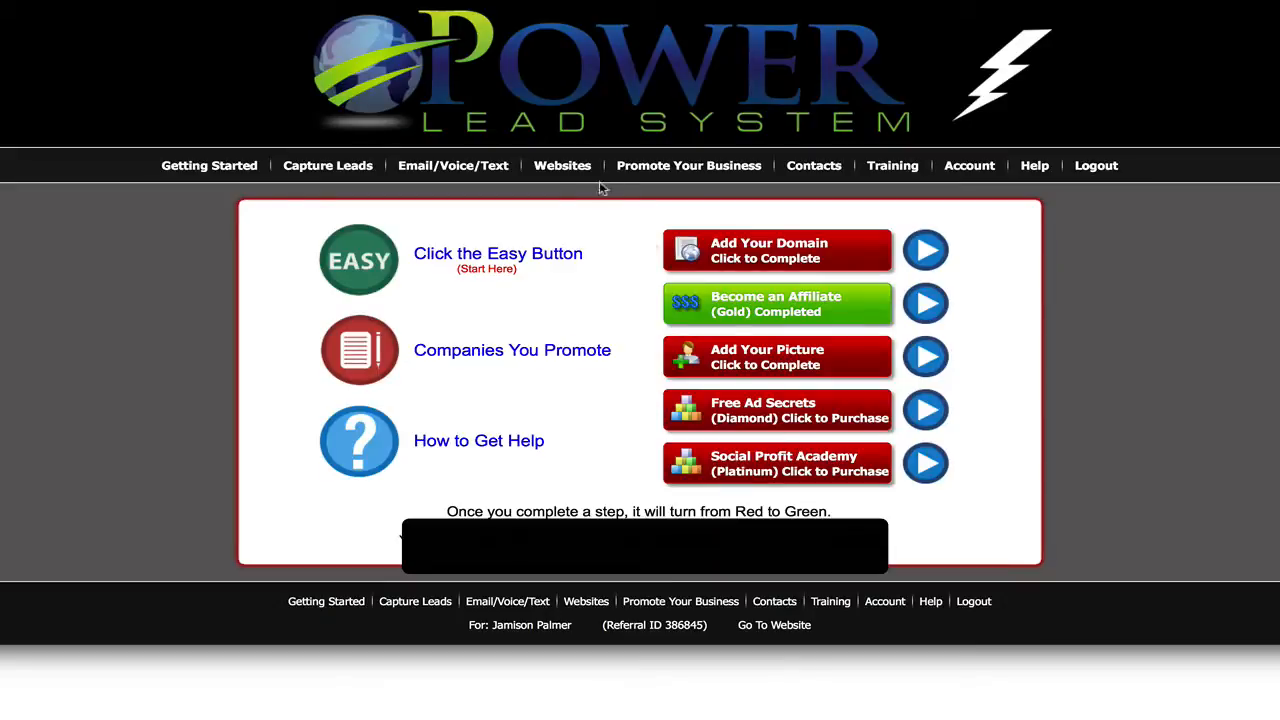
{"action": "mouse_move", "coordinate": [600, 168]}
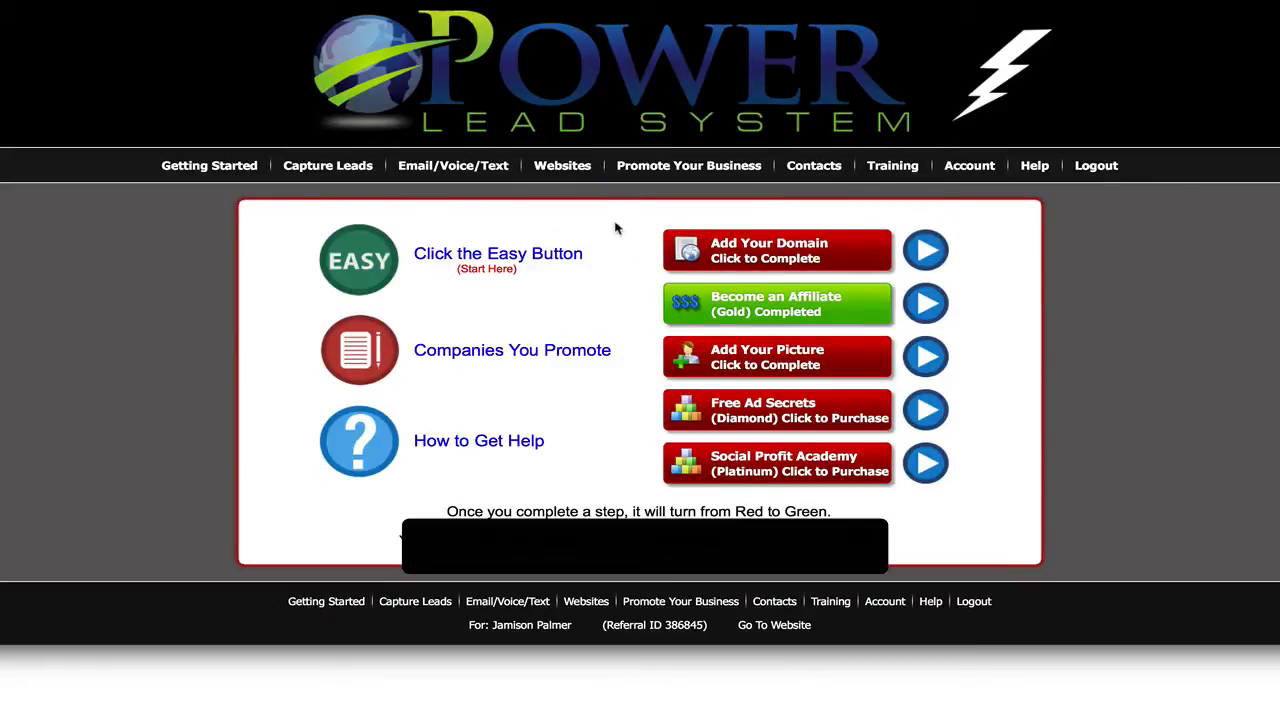
{"action": "left_click", "coordinate": [757, 255]}
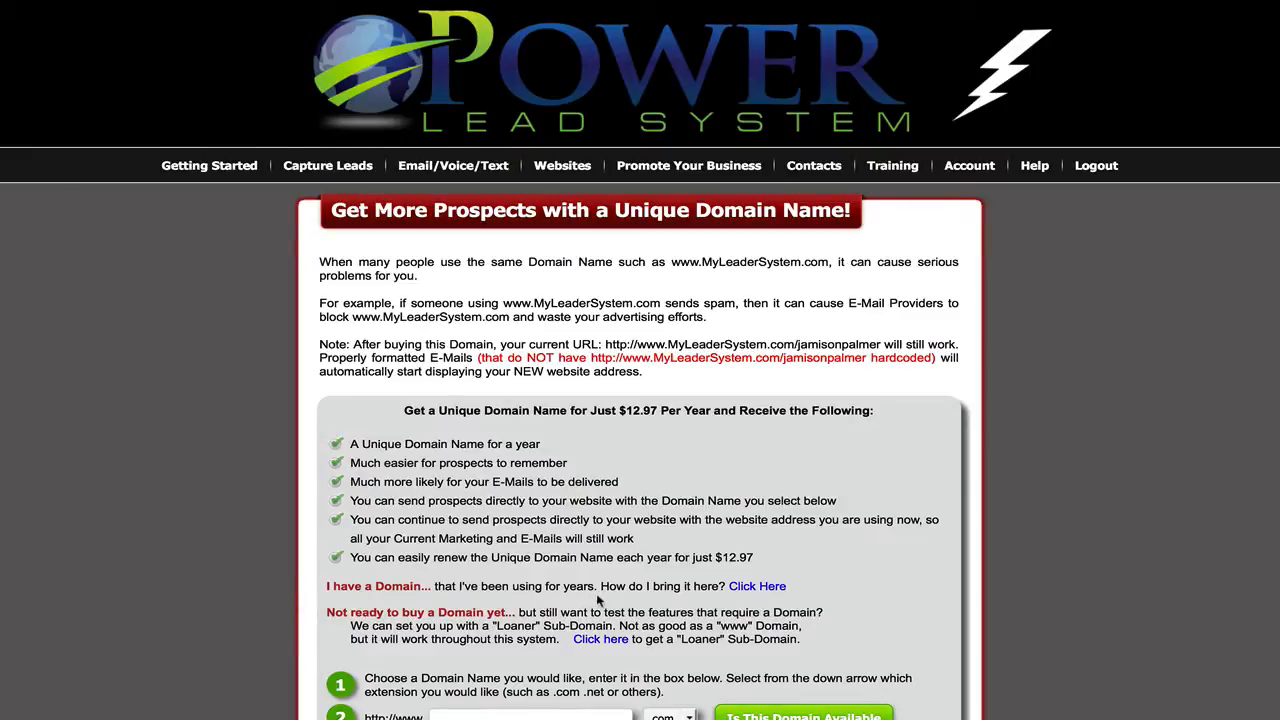
{"action": "left_click", "coordinate": [760, 587]}
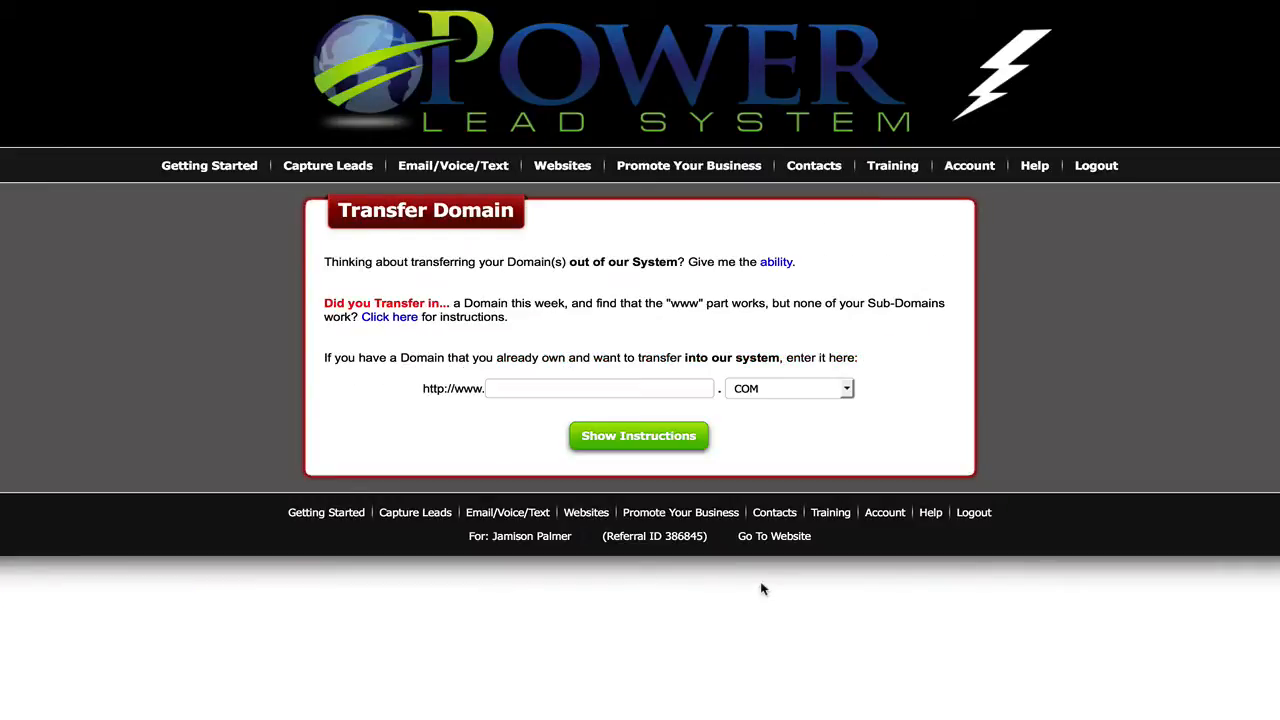
- Enter plsvip with the COM extension as the domain to transfer in and show its transfer instructions
{"action": "left_click", "coordinate": [521, 389]}
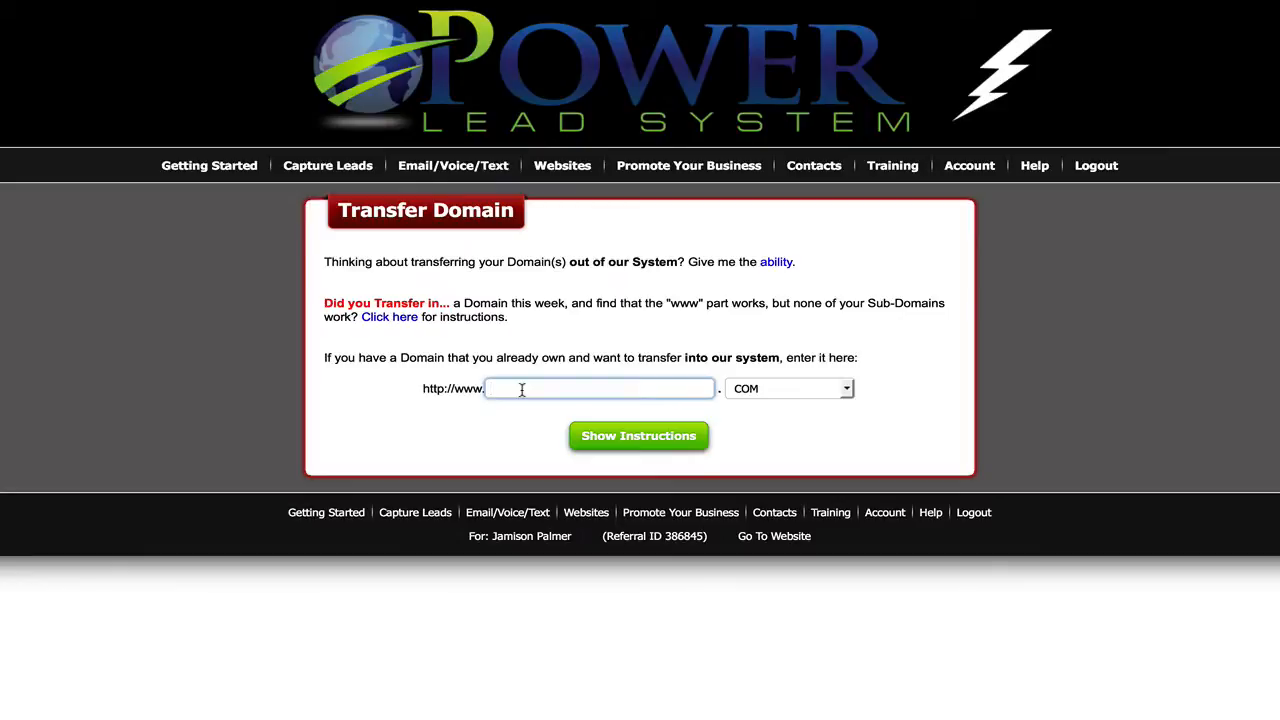
{"action": "type", "text": "p"}
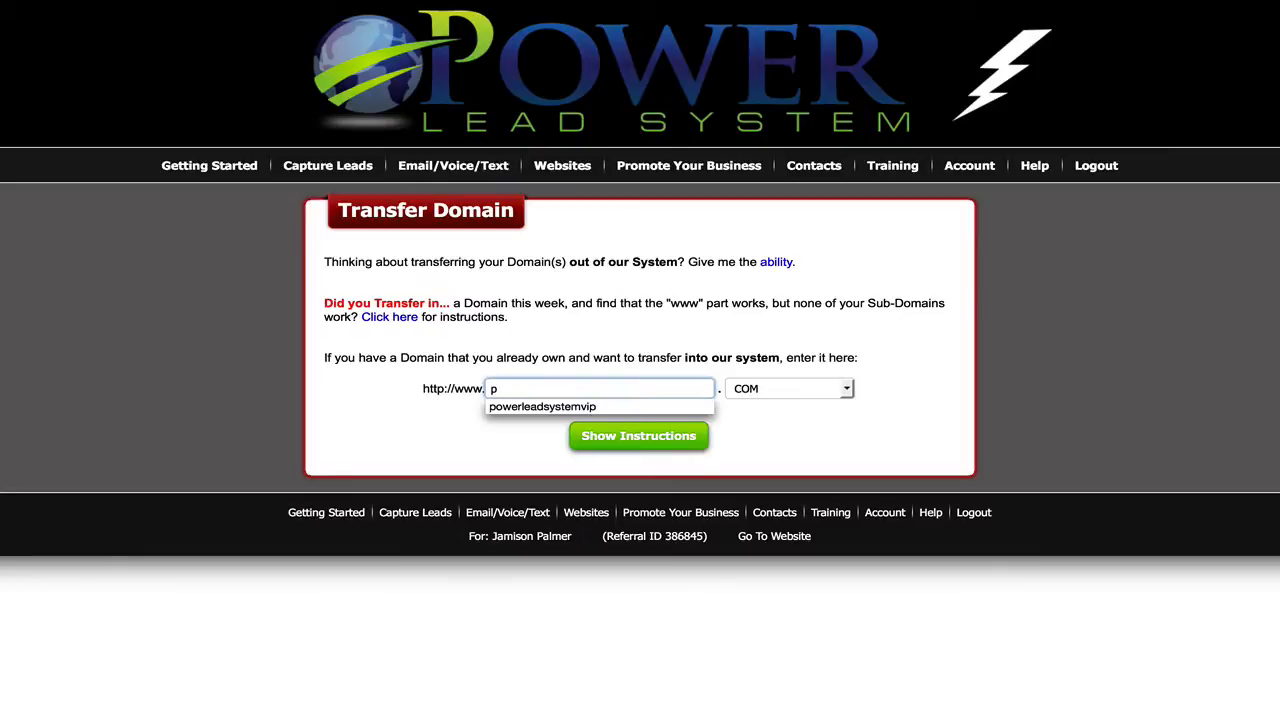
{"action": "type", "text": "l"}
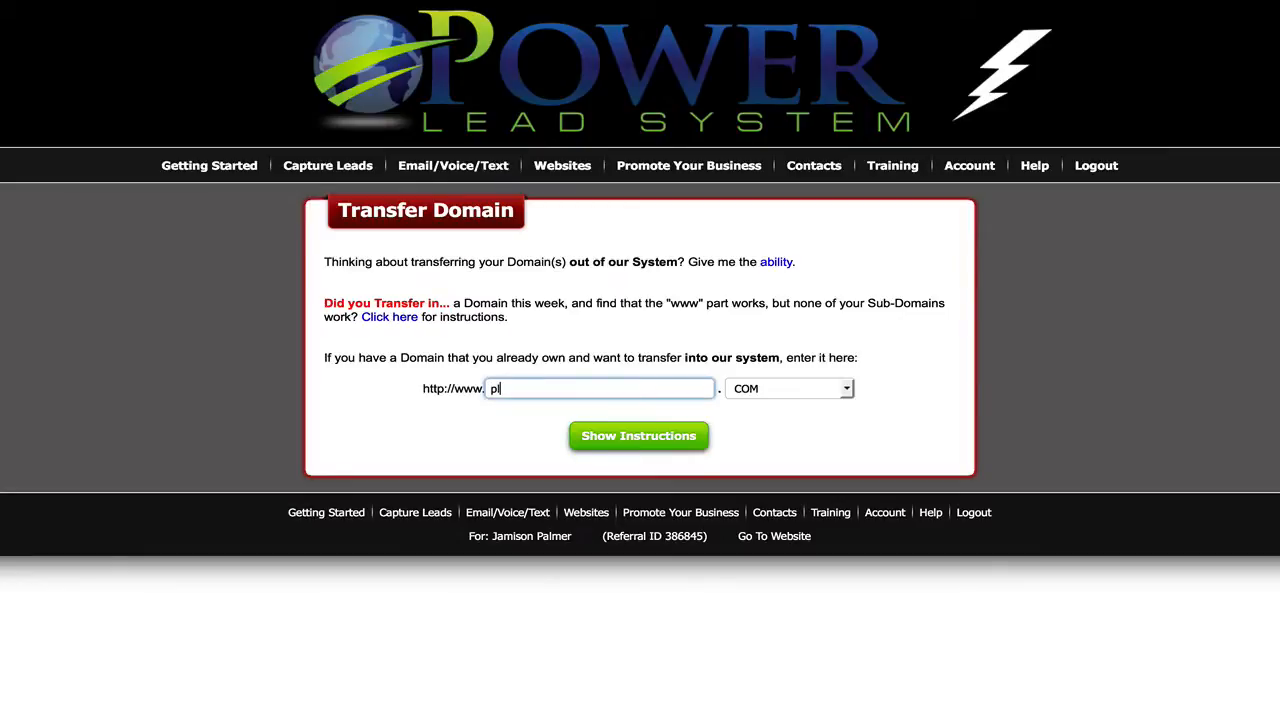
{"action": "type", "text": "svip"}
{"action": "left_click", "coordinate": [655, 445]}
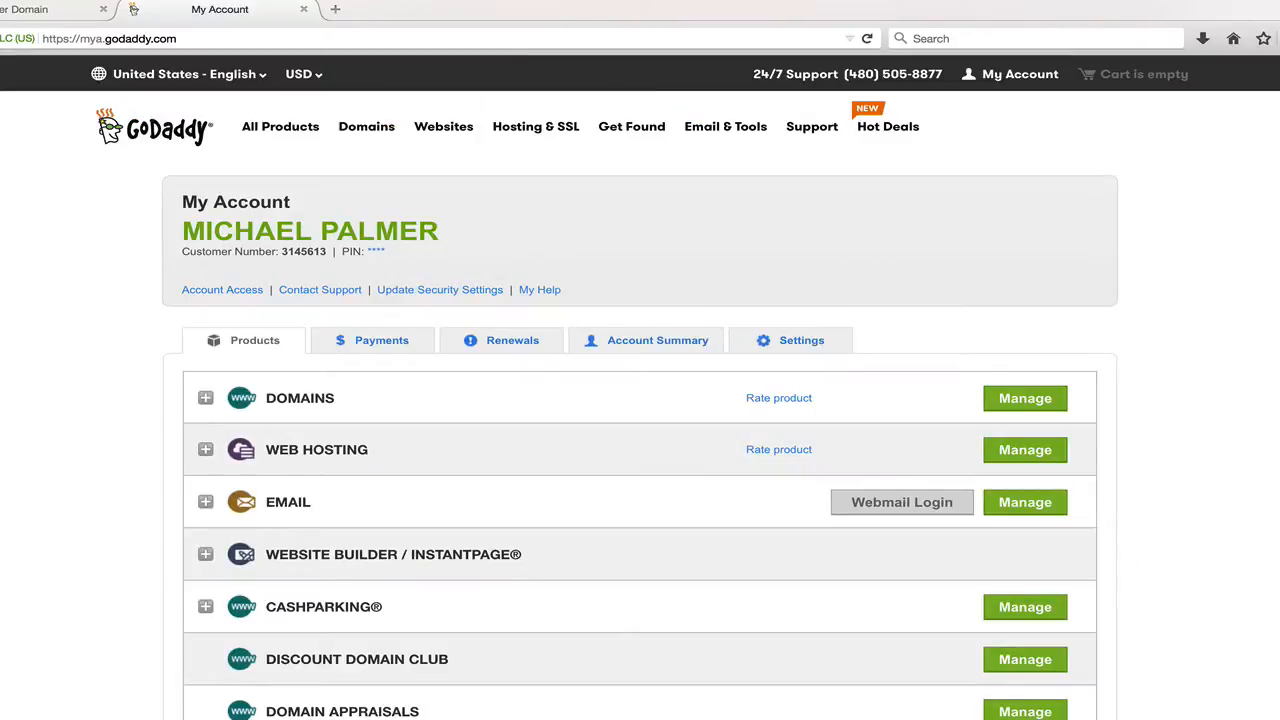
- In the GoDaddy account, open the domain manager and bring up the DNS zone file of PLSVIP.COM
{"action": "left_click", "coordinate": [1036, 86]}
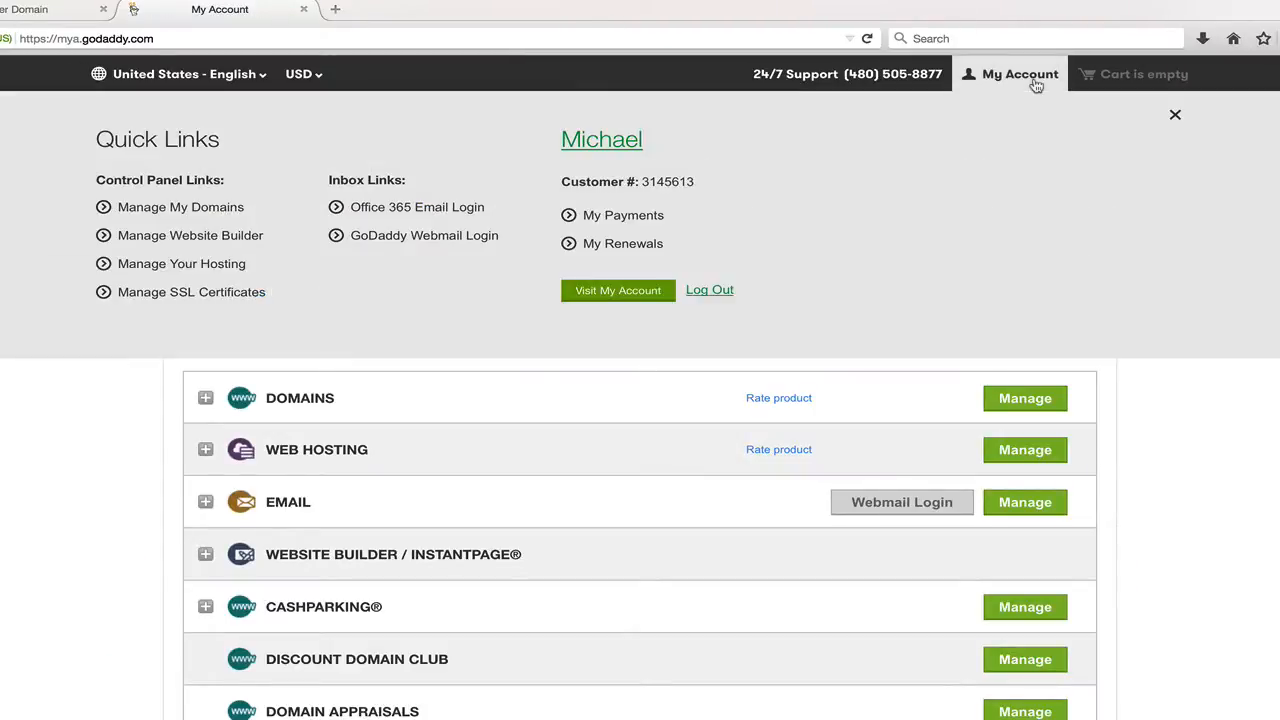
{"action": "left_click", "coordinate": [590, 293]}
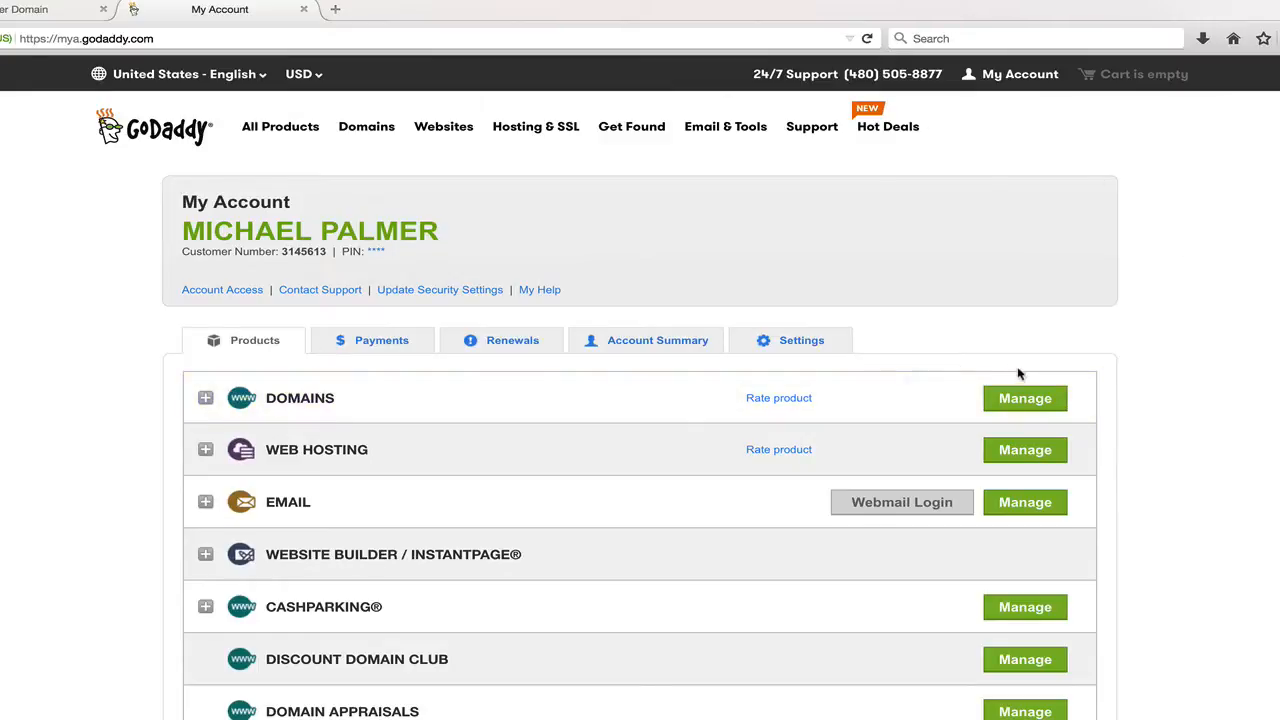
{"action": "left_click", "coordinate": [1021, 399]}
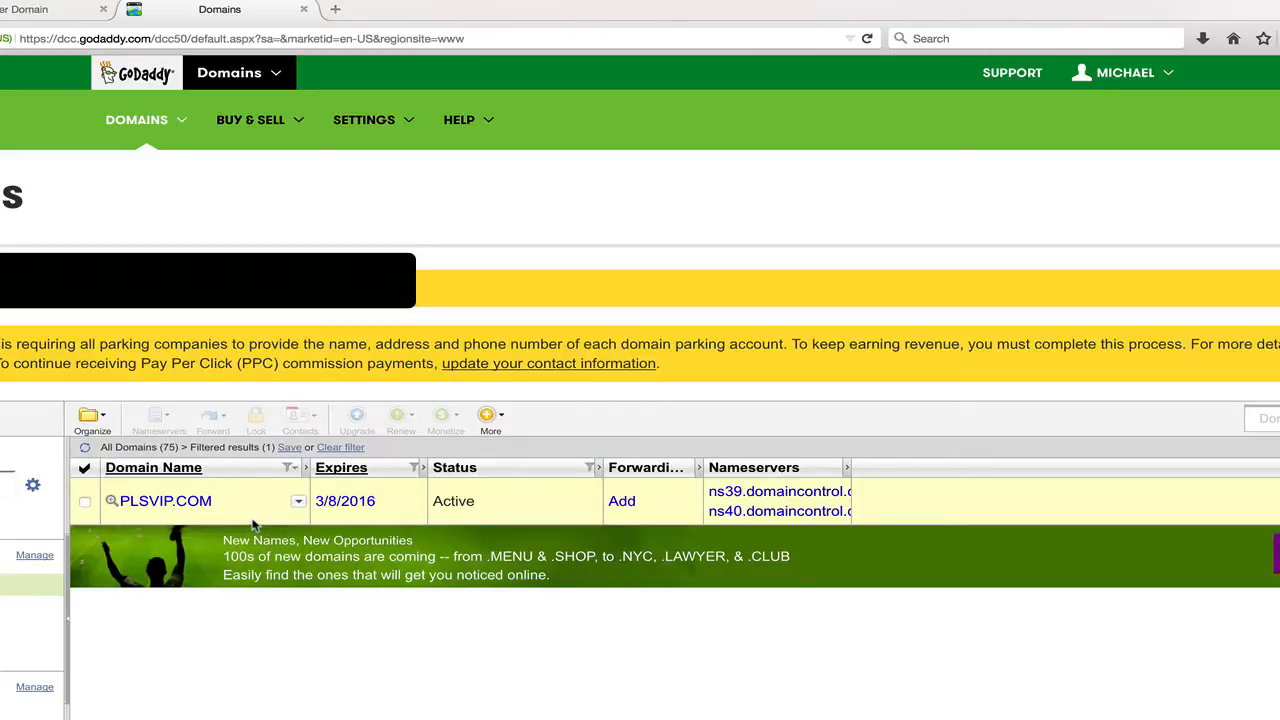
{"action": "left_click", "coordinate": [165, 501]}
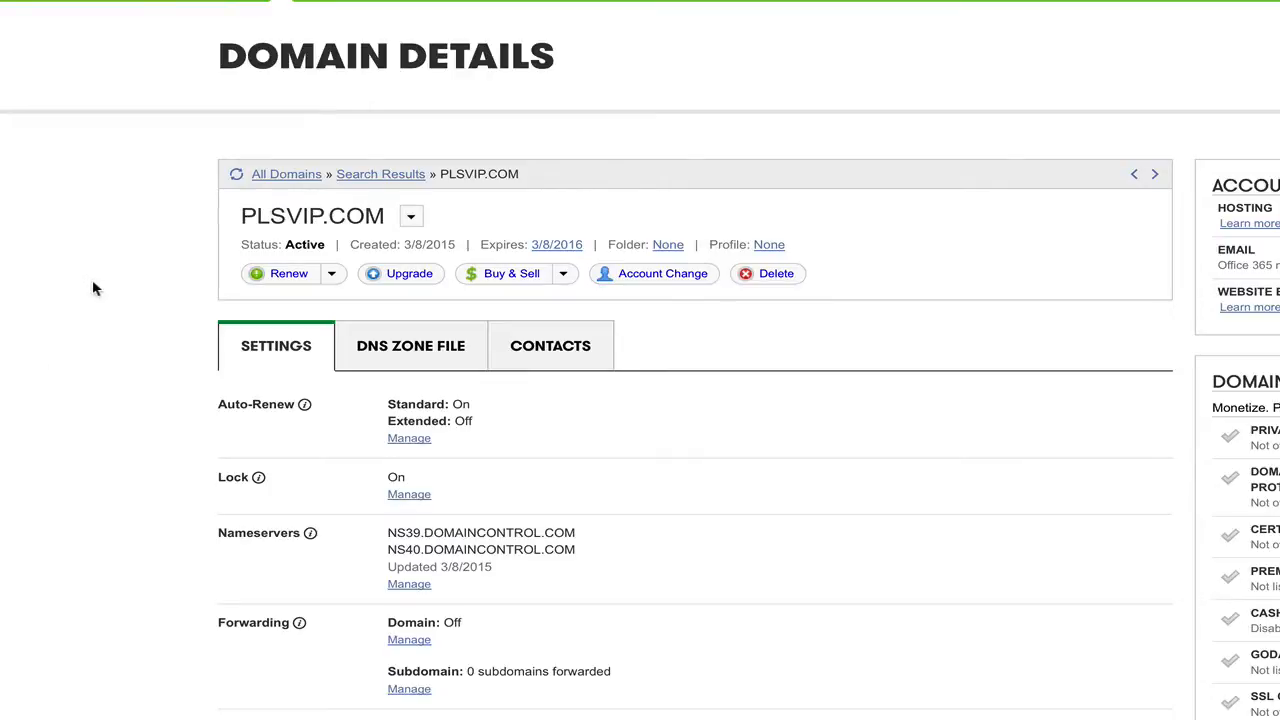
{"action": "left_click", "coordinate": [427, 366]}
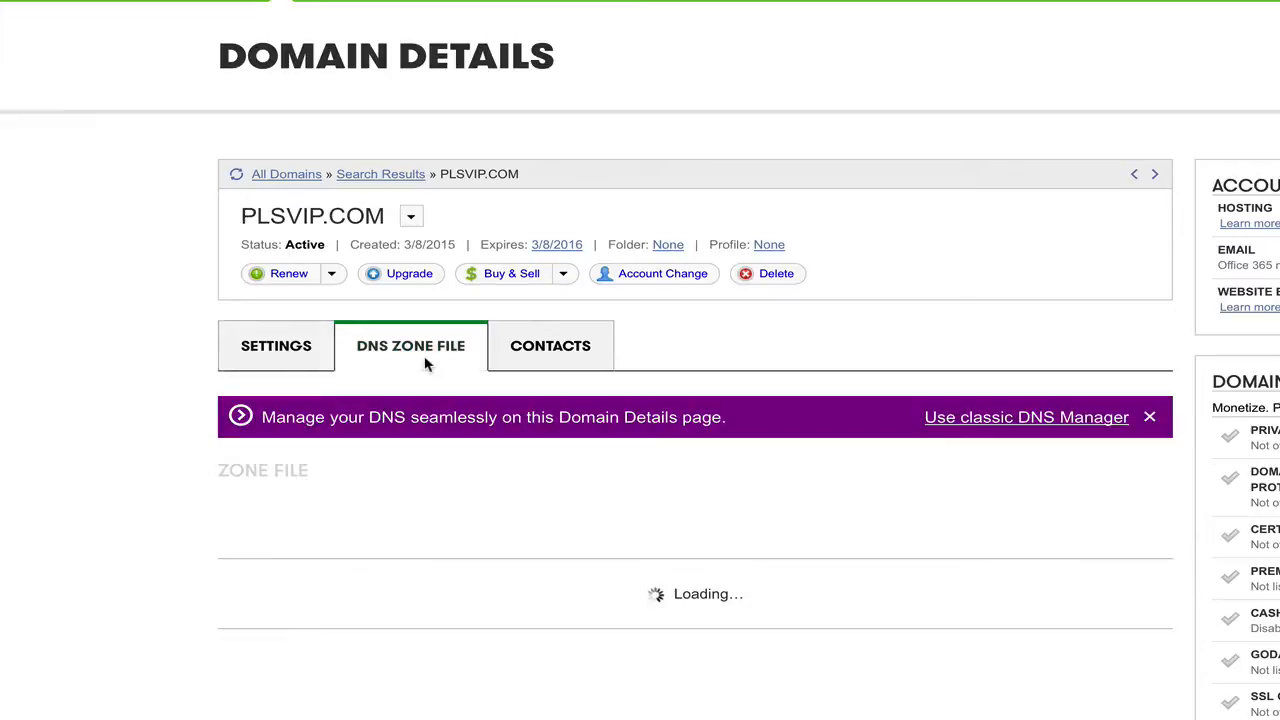
{"action": "scroll", "coordinate": [424, 365], "scroll_direction": "down", "scroll_amount": 3}
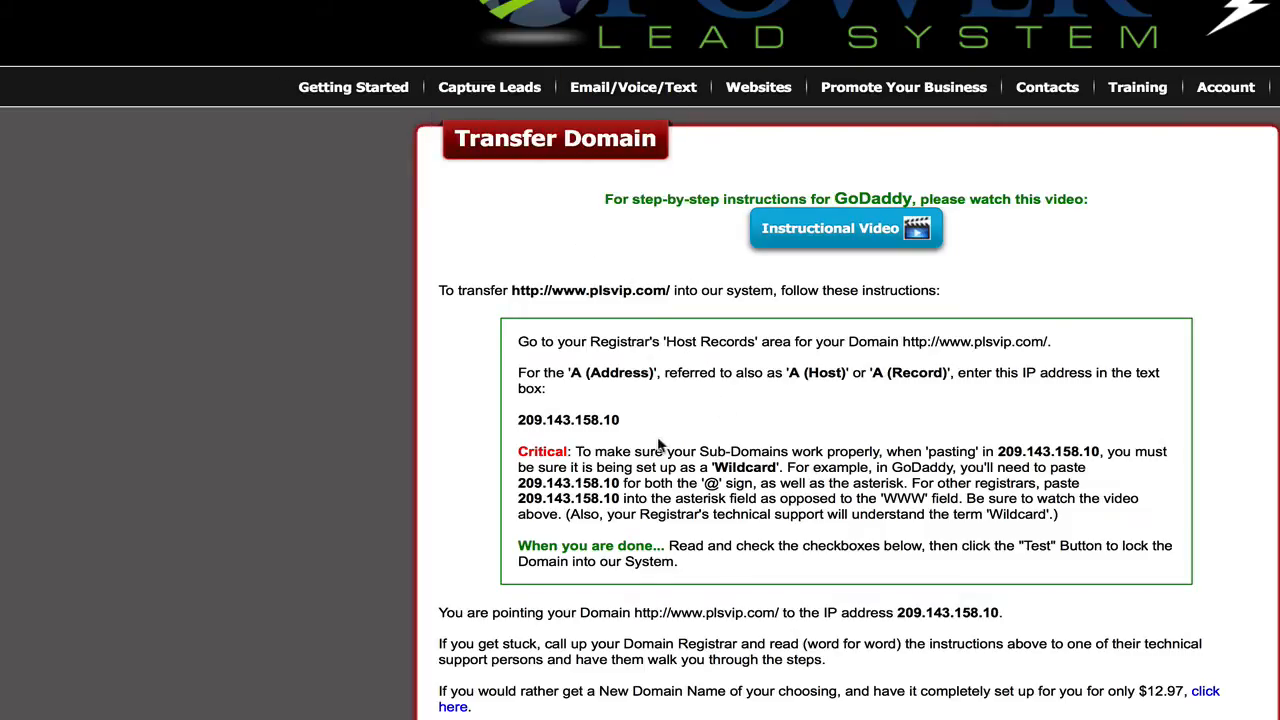
- Switch to the Power Lead System transfer instructions and copy the IP address 209.143.158.10
{"action": "left_click_drag", "start_coordinate": [621, 424], "coordinate": [516, 421]}
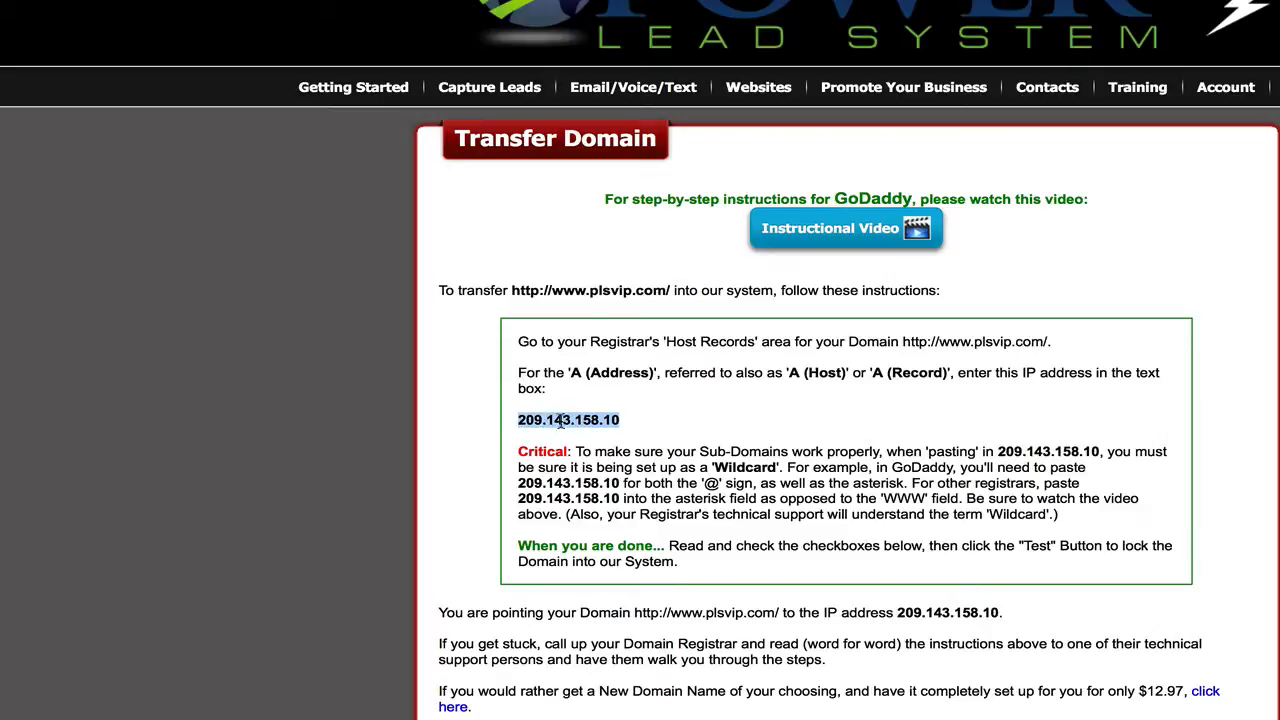
{"action": "right_click", "coordinate": [562, 422]}
{"action": "left_click", "coordinate": [600, 435]}
{"action": "right_click", "coordinate": [557, 420]}
{"action": "left_click", "coordinate": [592, 433]}
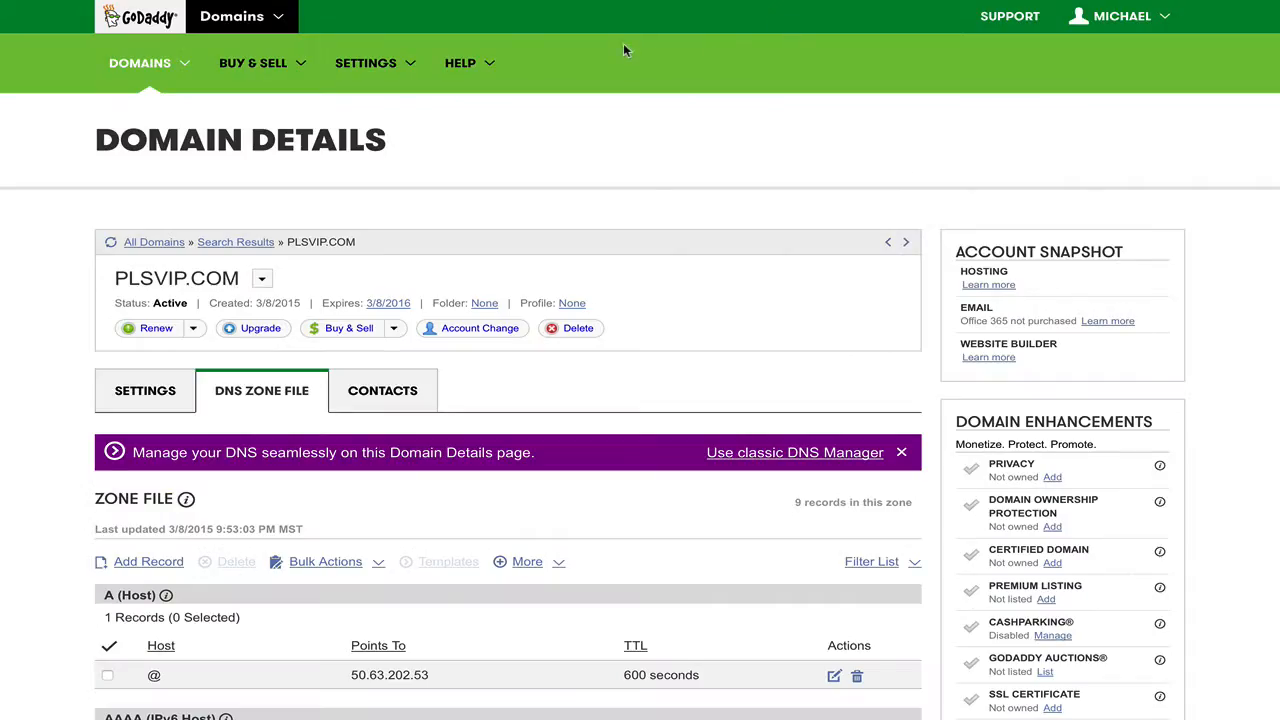
- In GoDaddy's zone file, point the @ A (Host) record to 209.143.158.10 and save the change
{"action": "scroll", "coordinate": [127, 265], "scroll_direction": "down", "scroll_amount": 3}
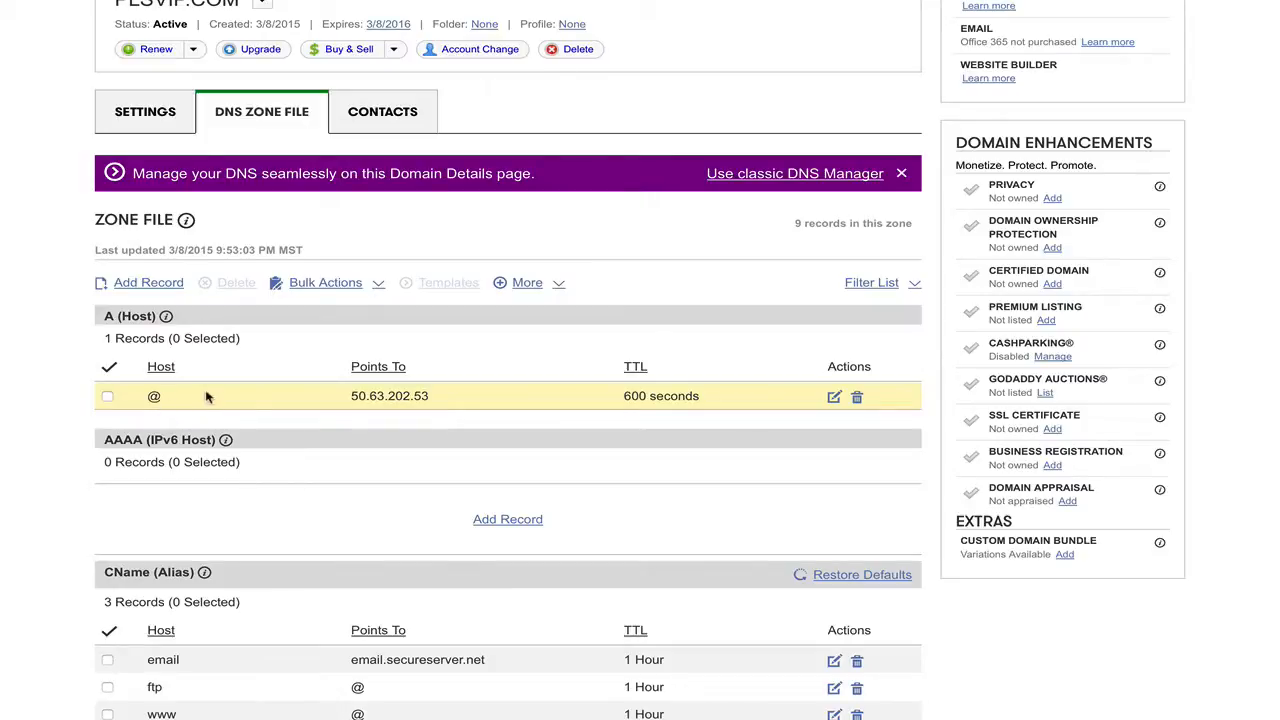
{"action": "left_click", "coordinate": [835, 398]}
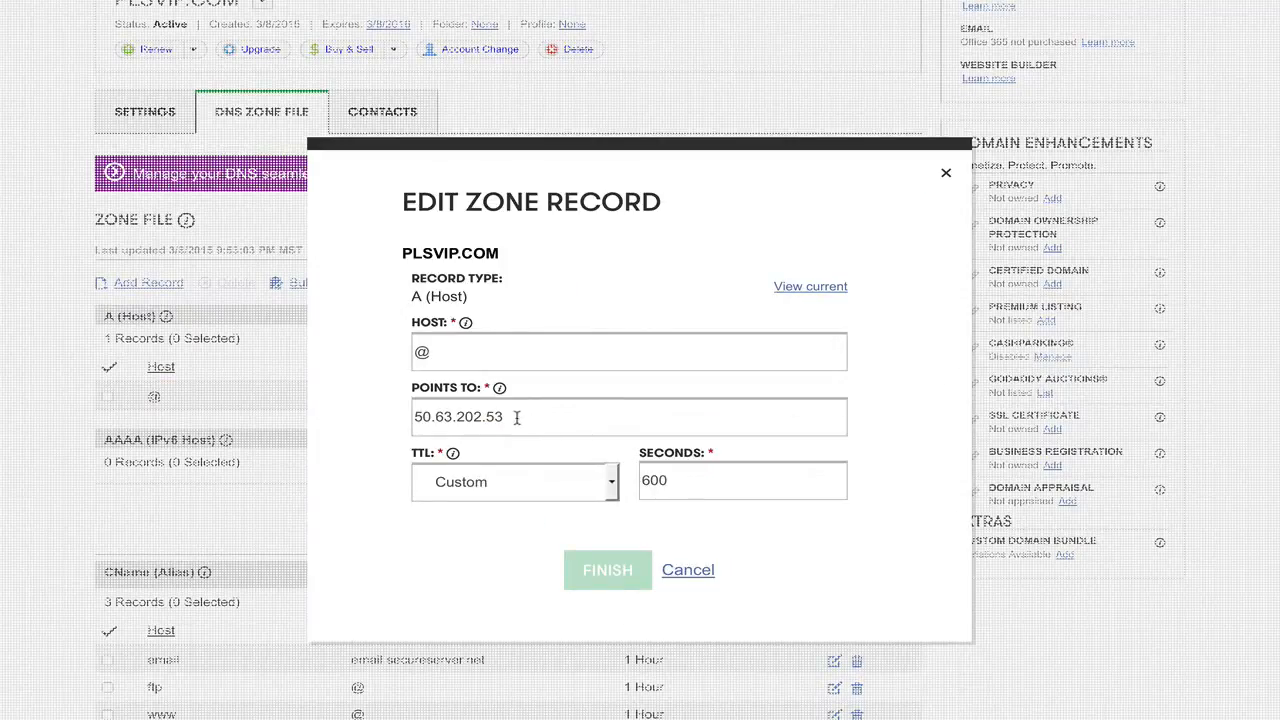
{"action": "left_click_drag", "start_coordinate": [516, 417], "coordinate": [399, 418]}
{"action": "right_click", "coordinate": [446, 416]}
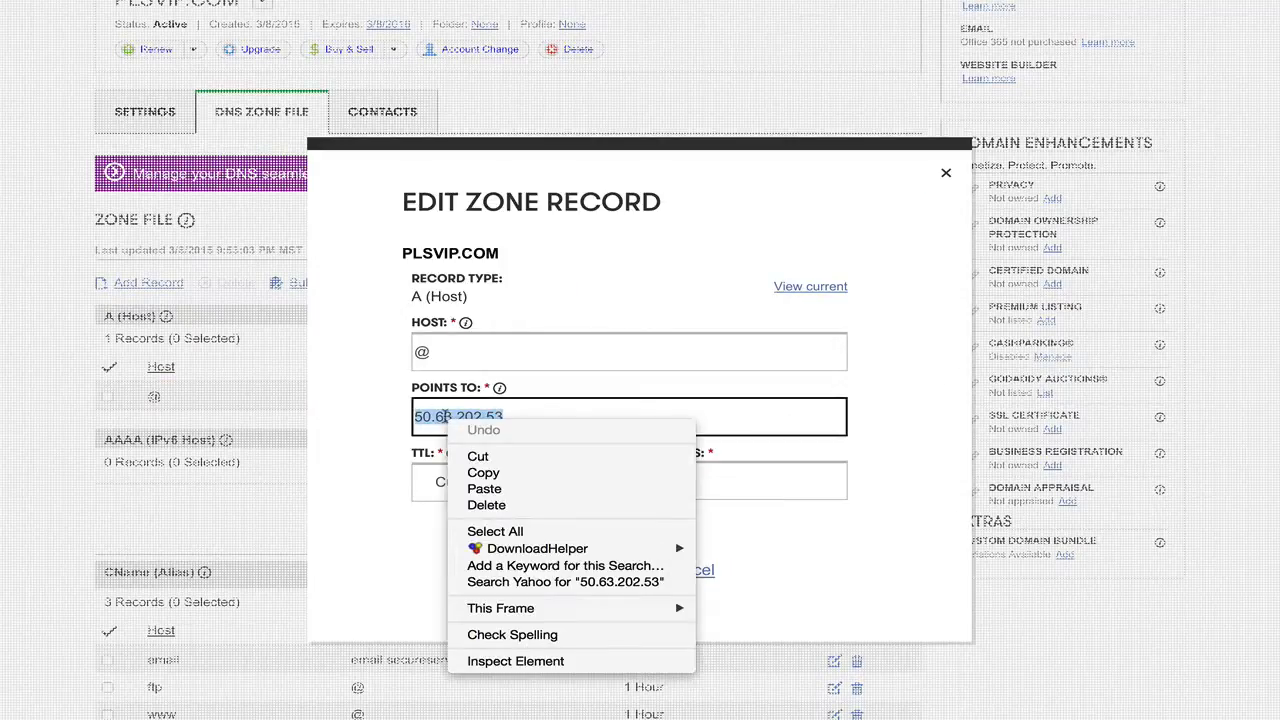
{"action": "left_click", "coordinate": [490, 489]}
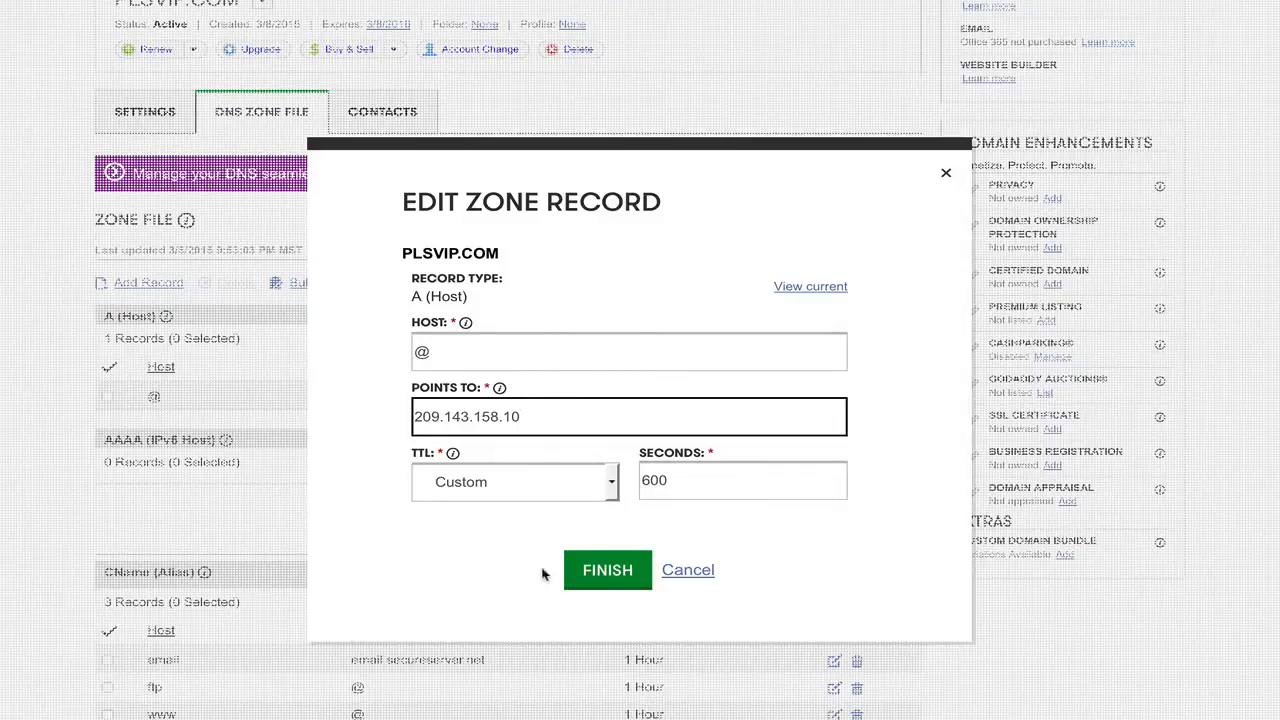
{"action": "left_click", "coordinate": [610, 572]}
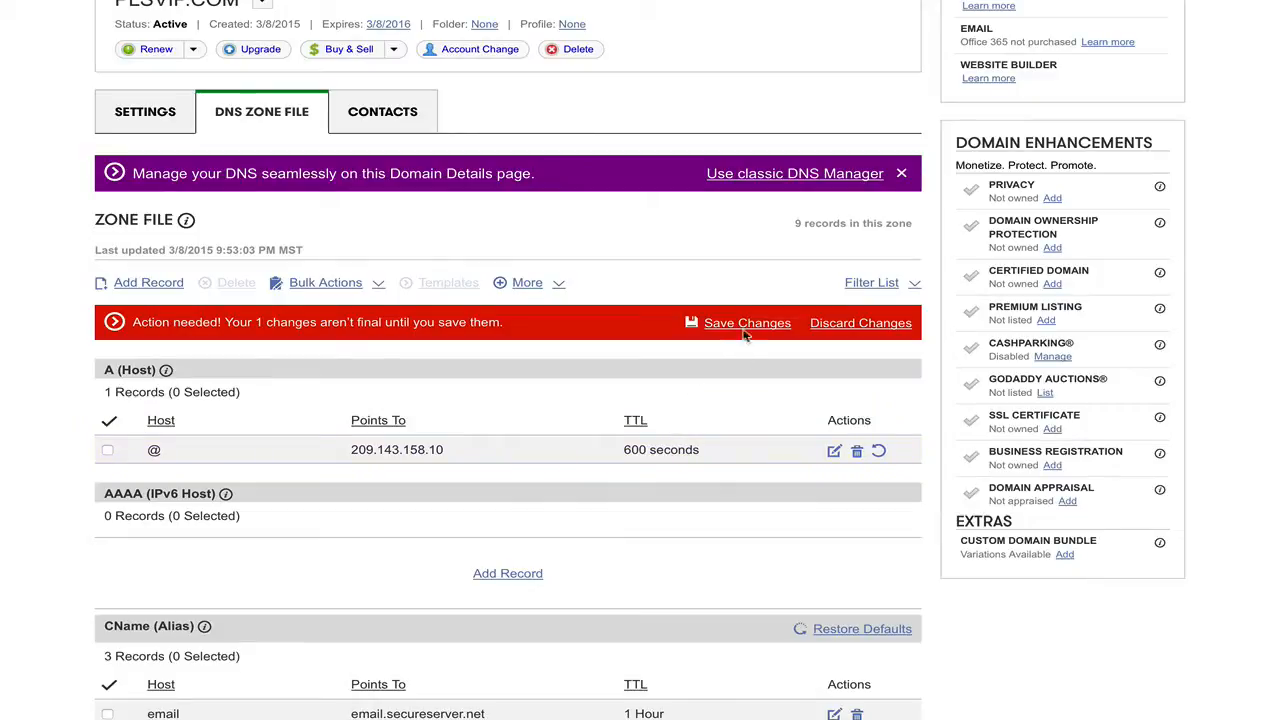
{"action": "left_click", "coordinate": [746, 324]}
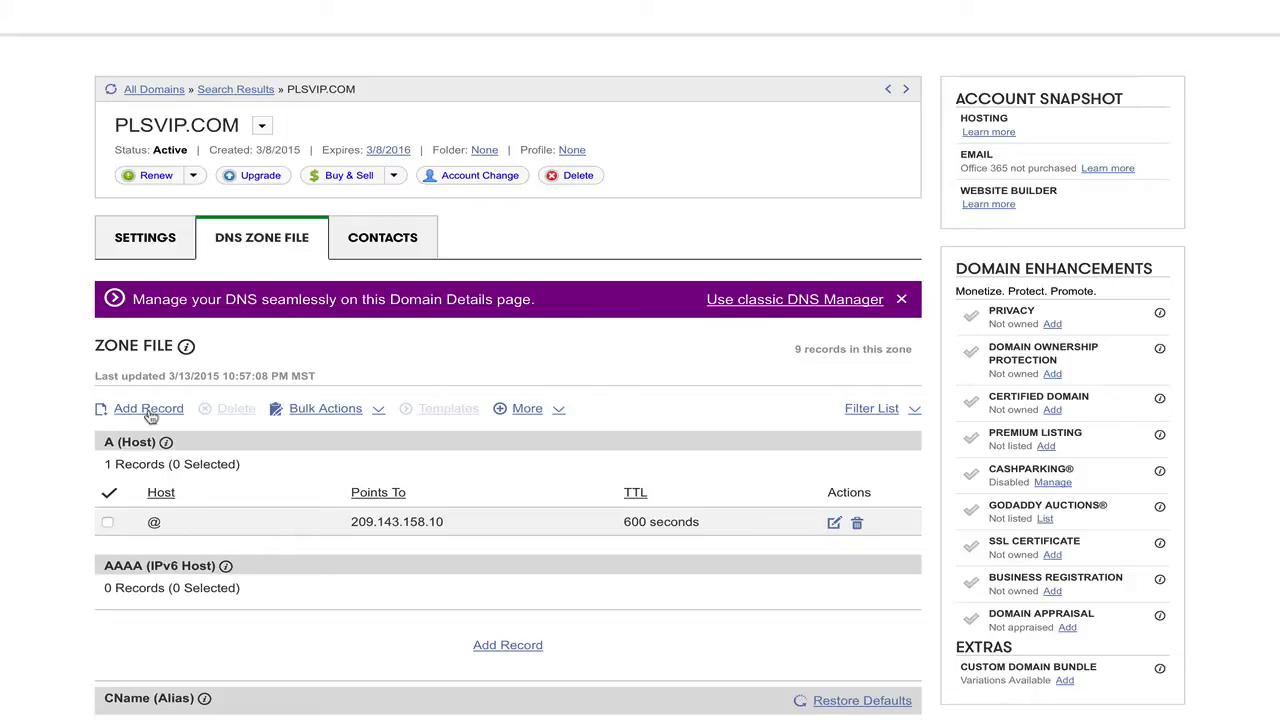
- Start a new A (Host) zone record with host * pointing to 209.143.158.10
{"action": "left_click", "coordinate": [150, 412]}
{"action": "left_click", "coordinate": [838, 384]}
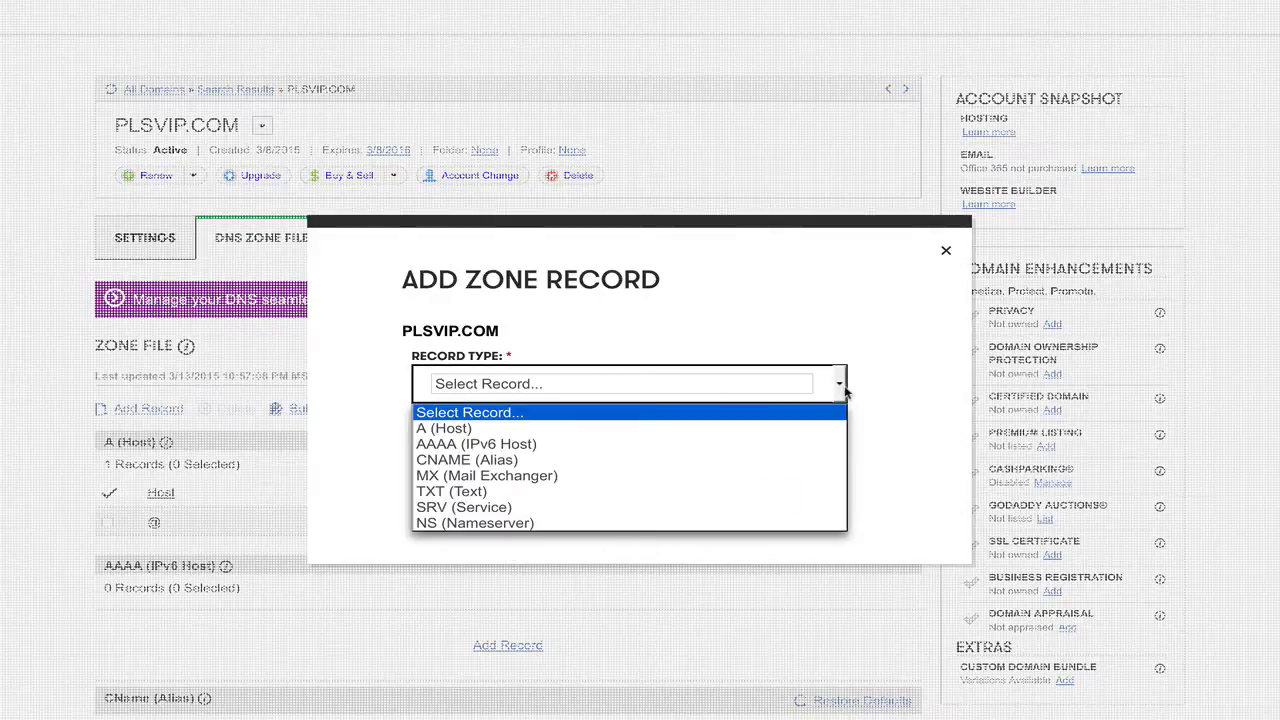
{"action": "left_click", "coordinate": [775, 430]}
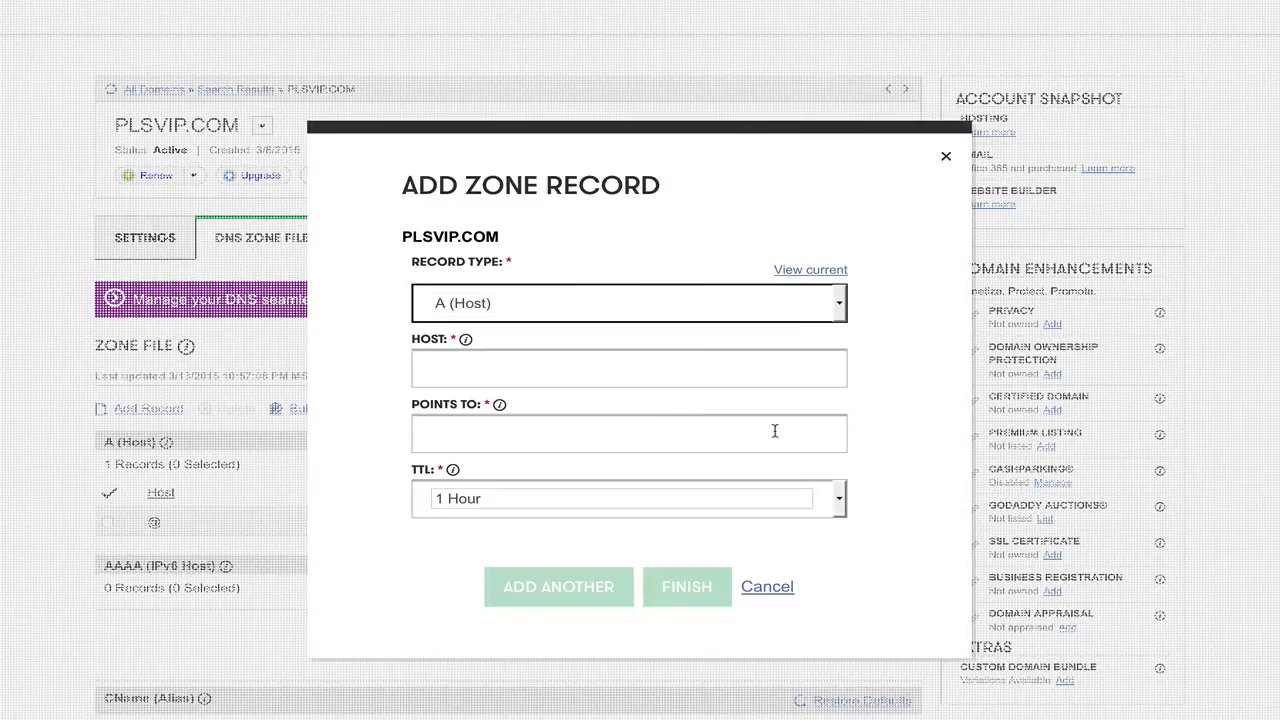
{"action": "left_click", "coordinate": [474, 371]}
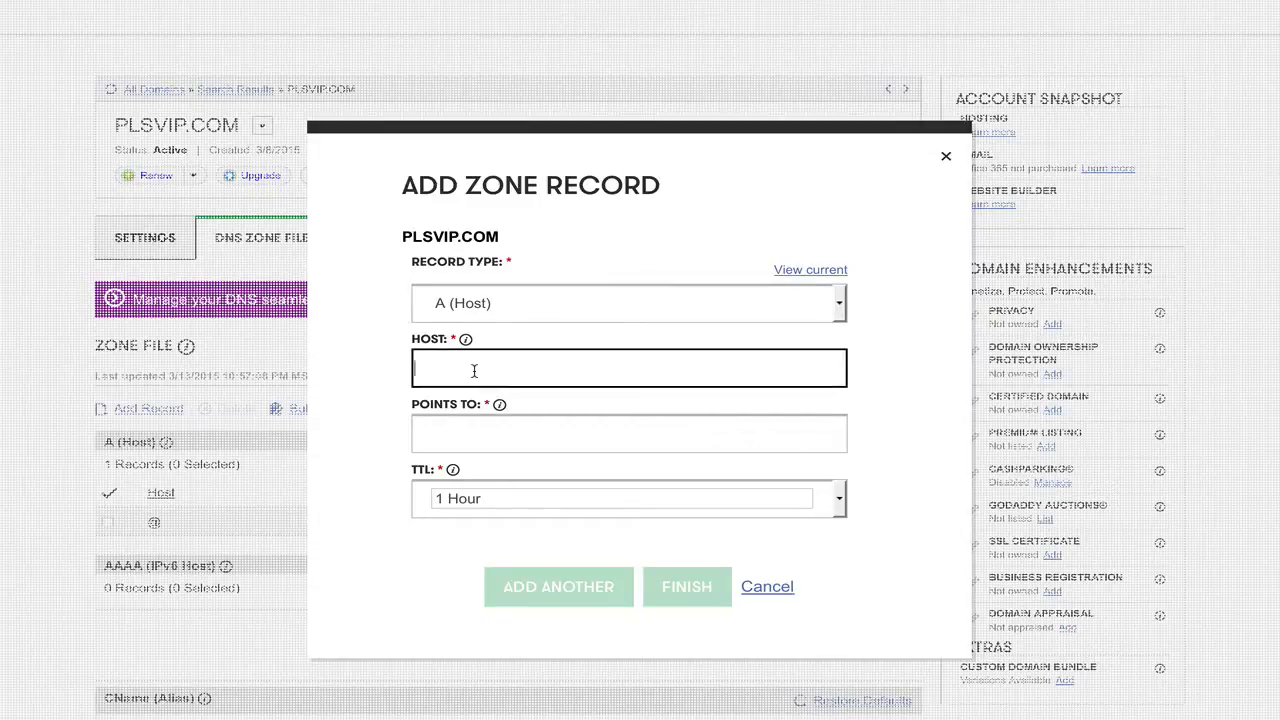
{"action": "type", "text": "*"}
{"action": "left_click", "coordinate": [452, 439]}
{"action": "right_click", "coordinate": [452, 439]}
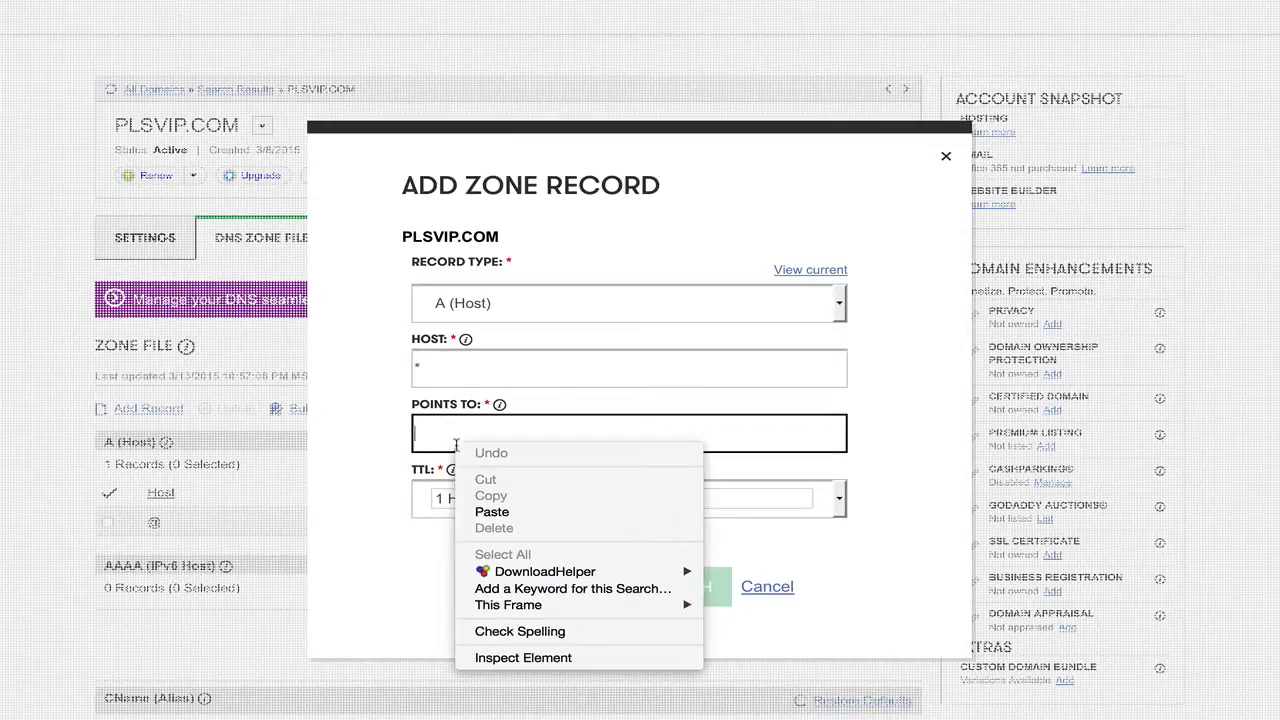
{"action": "left_click", "coordinate": [491, 512]}
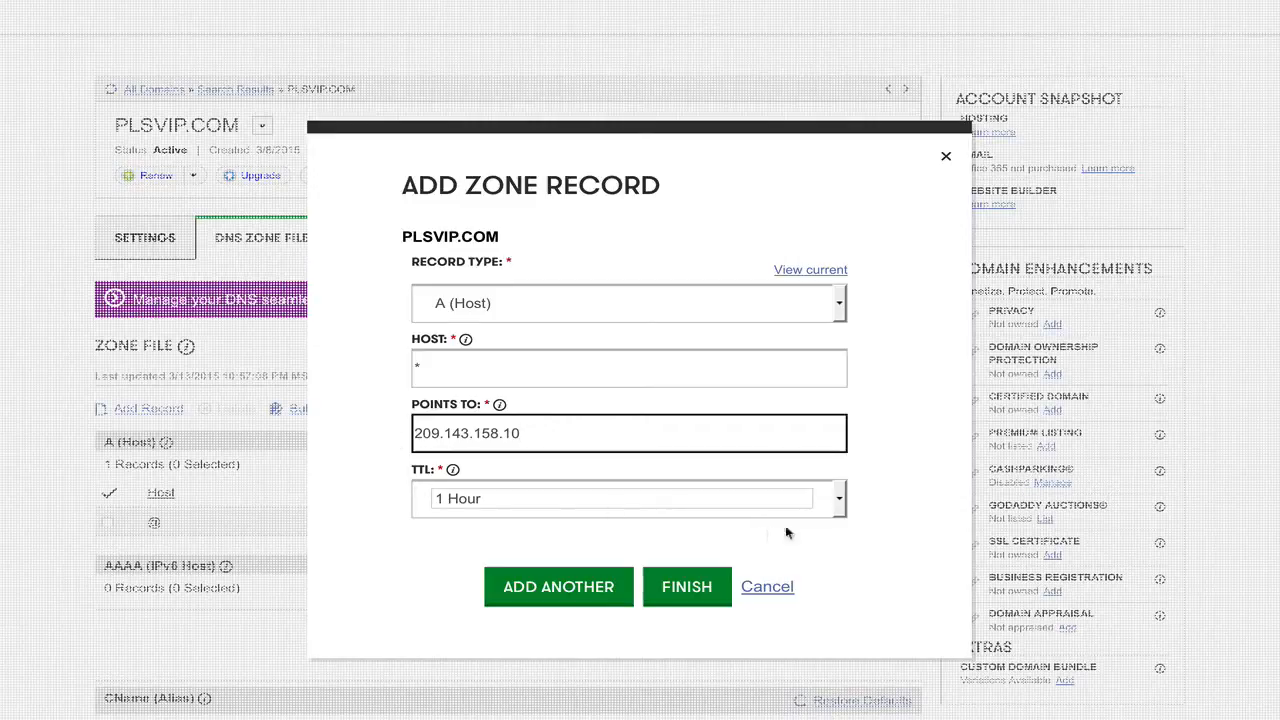
- Set the wildcard record's TTL to 1/2 Hour, finish the record and save the zone file changes
{"action": "left_click", "coordinate": [838, 502]}
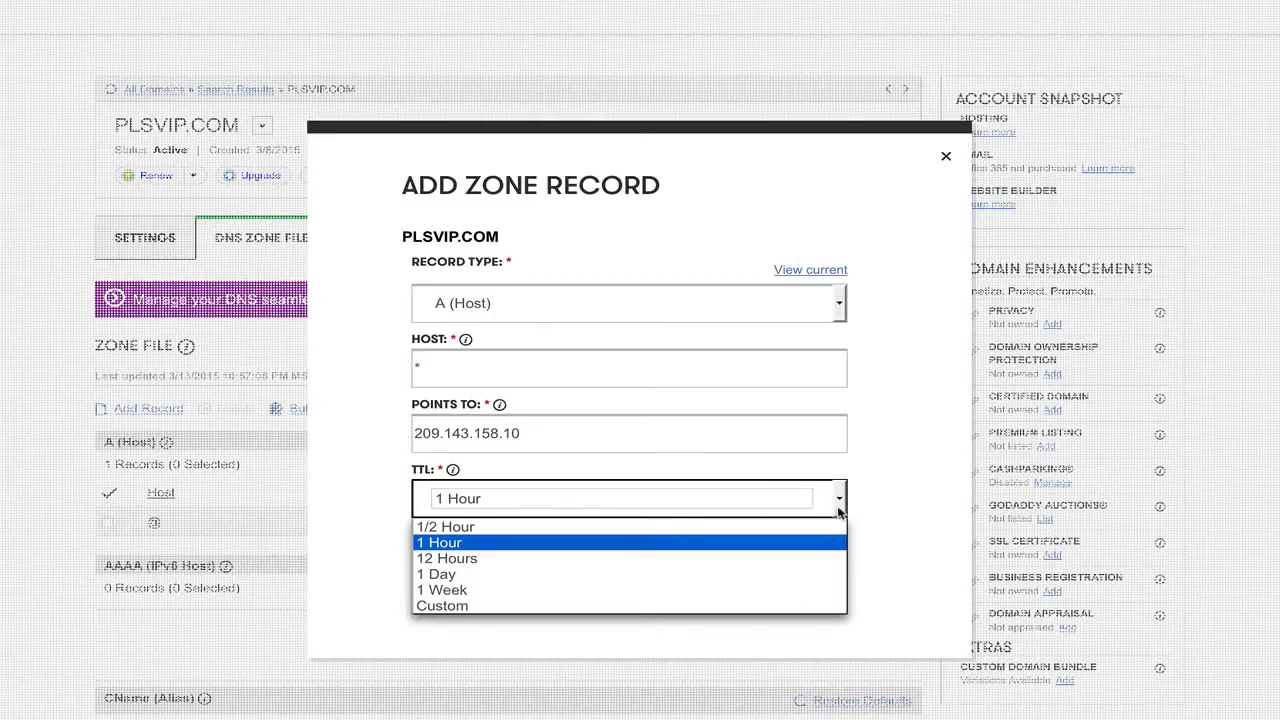
{"action": "left_click", "coordinate": [736, 527]}
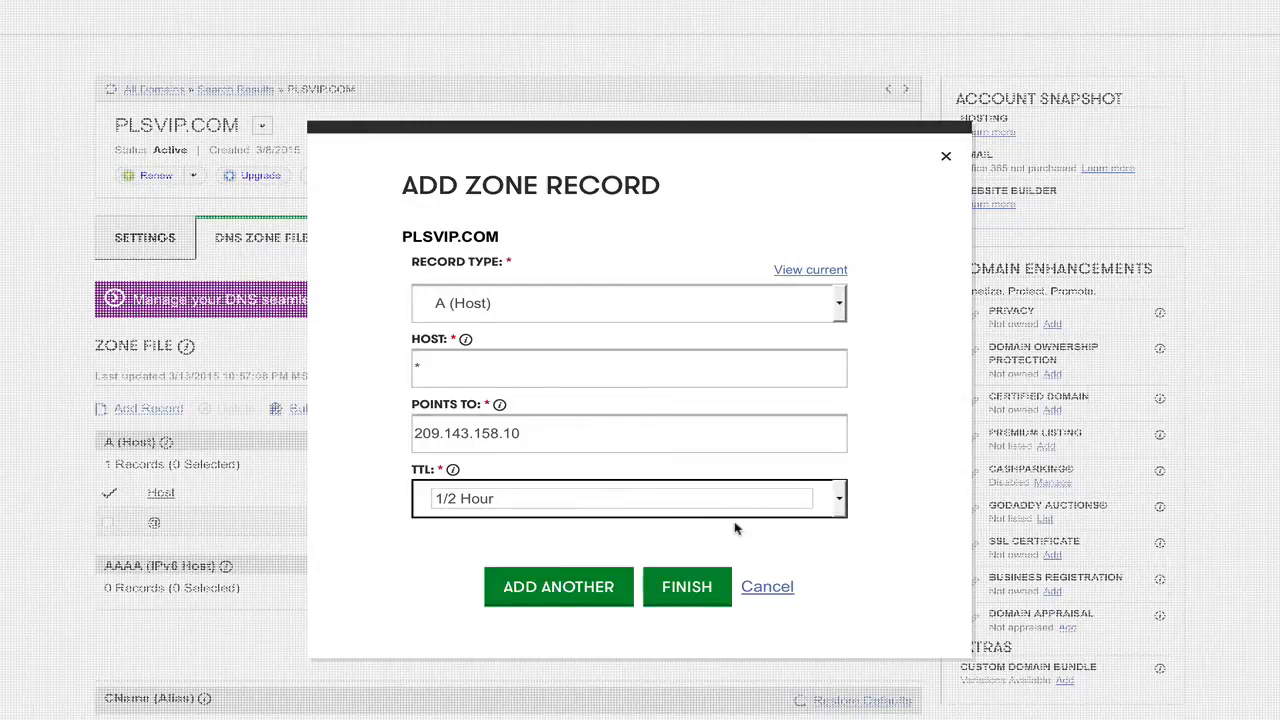
{"action": "left_click", "coordinate": [687, 590]}
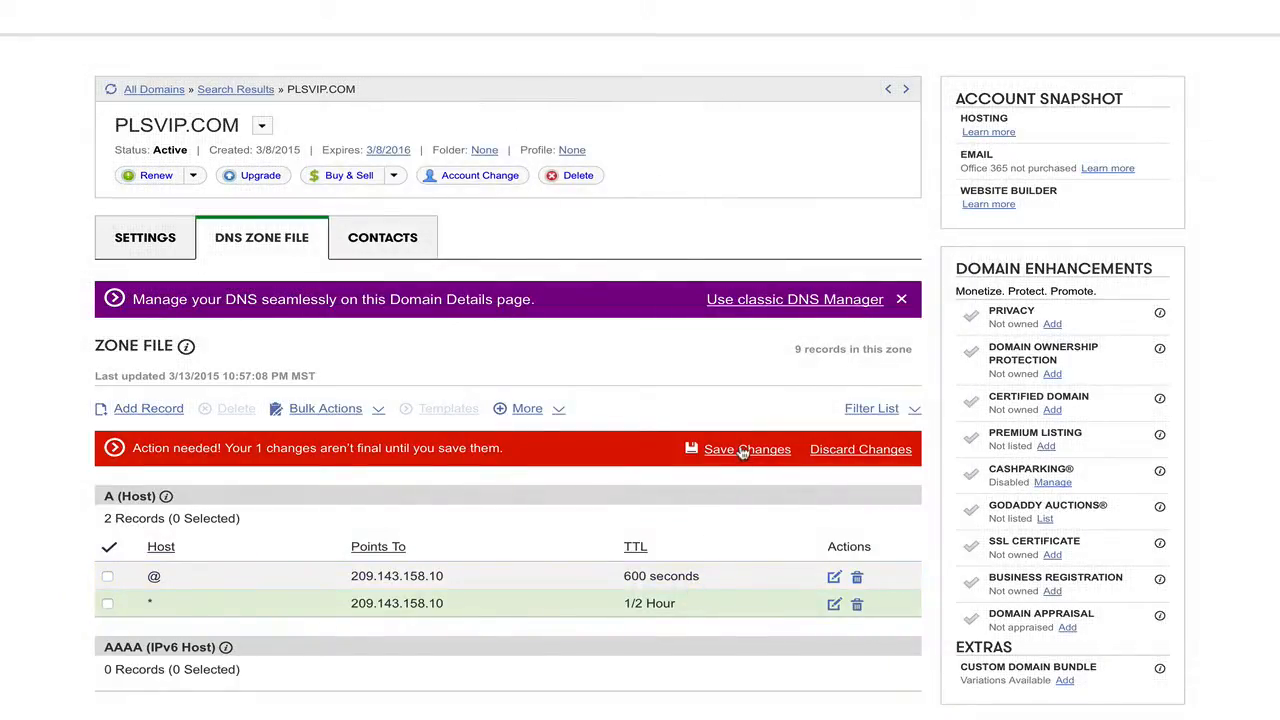
{"action": "left_click", "coordinate": [742, 450]}
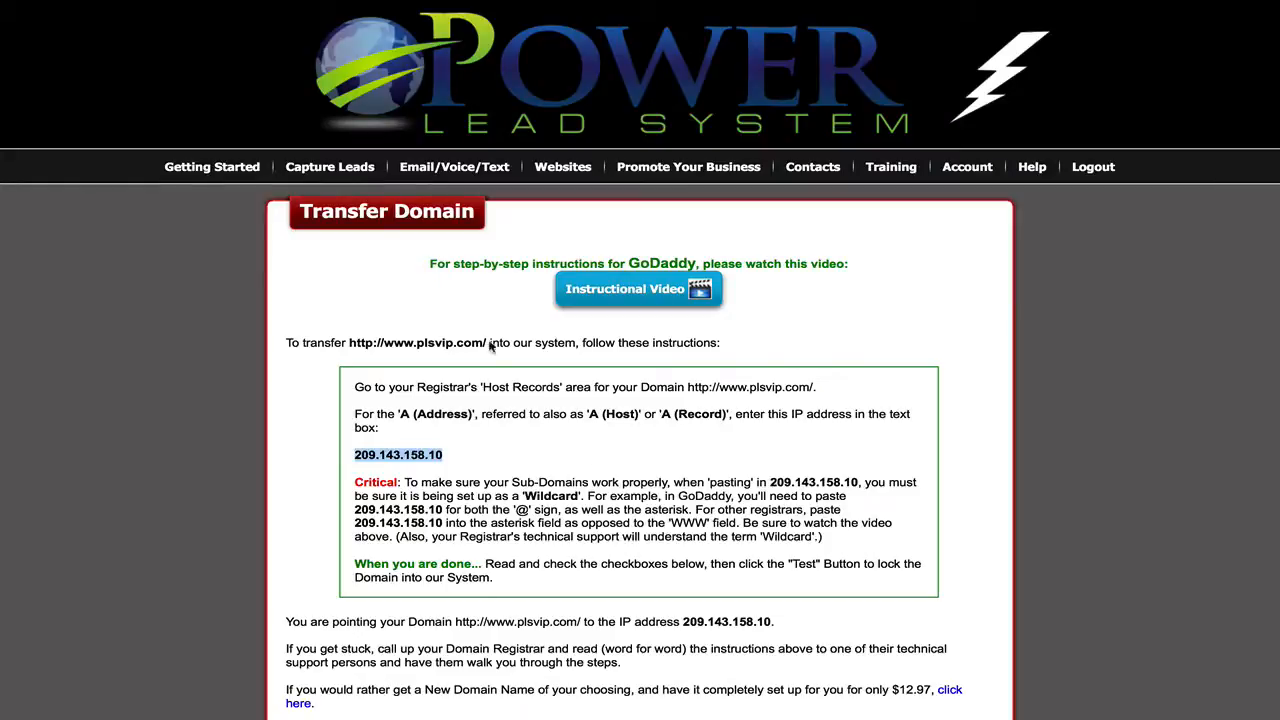
- On the Power Lead System transfer page, accept both the experience and changes-made statements and test the domain's changes
{"action": "scroll", "coordinate": [598, 466], "scroll_direction": "down", "scroll_amount": 3}
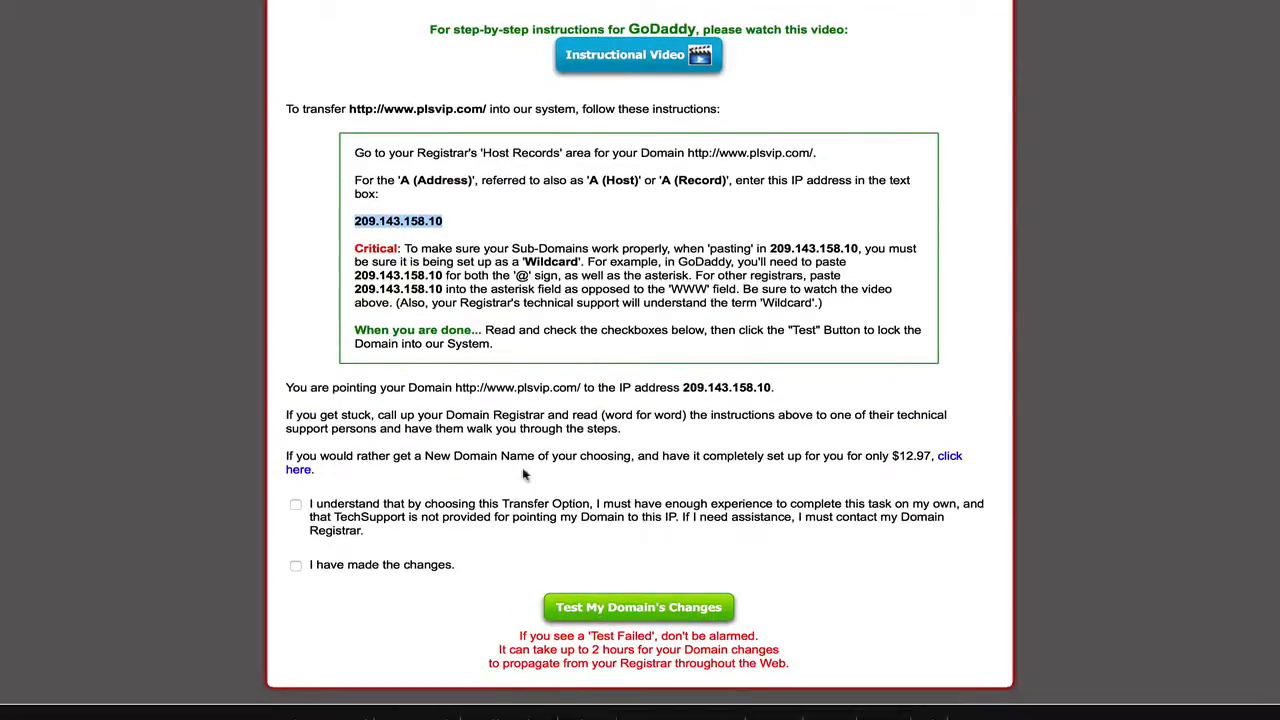
{"action": "left_click", "coordinate": [295, 508]}
{"action": "left_click", "coordinate": [295, 567]}
{"action": "left_click", "coordinate": [623, 607]}
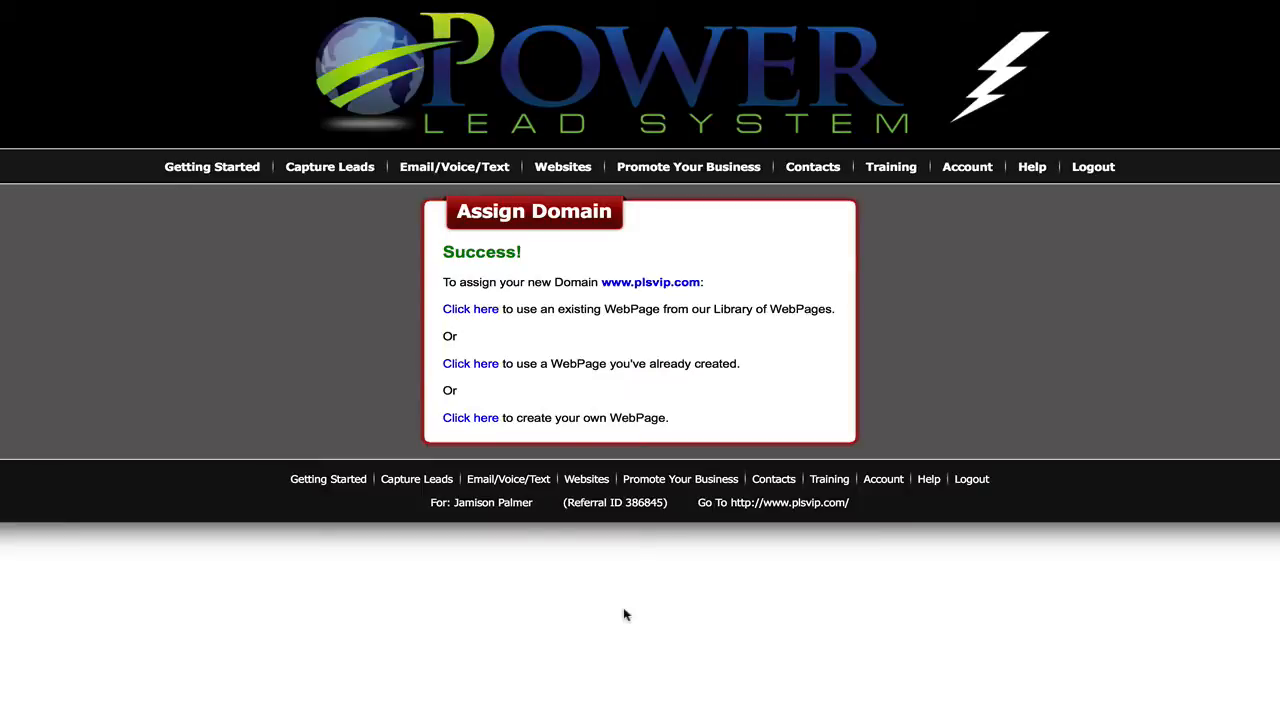